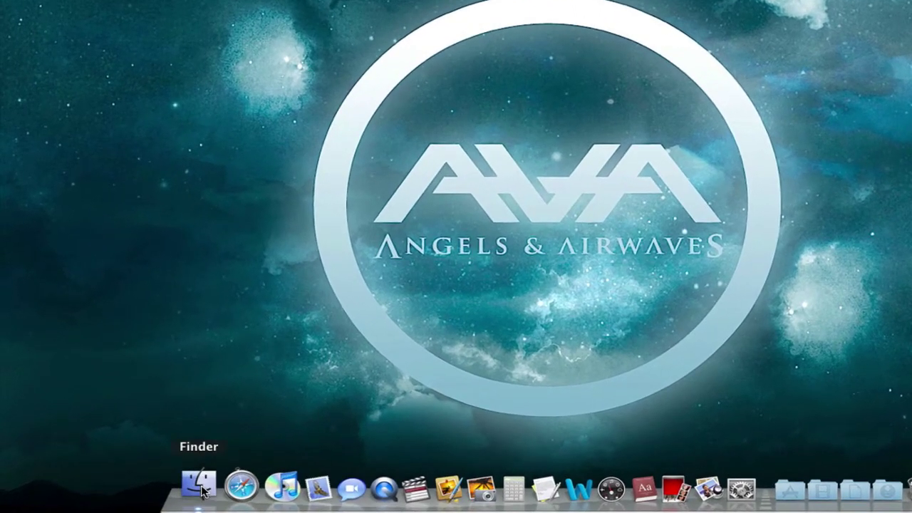
# Step: Show the package contents of the Safari application and open its Resources folder inside Contents
pyautogui.click(167, 494)
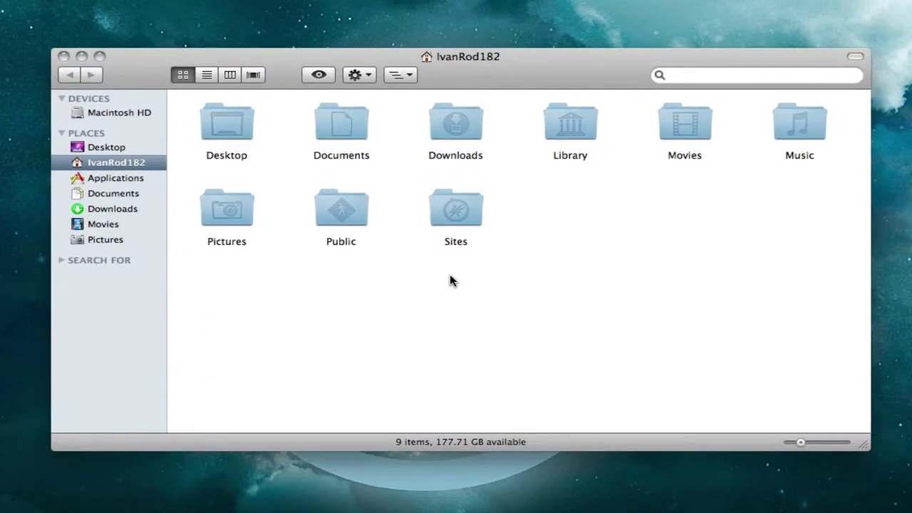
pyautogui.click(126, 177)
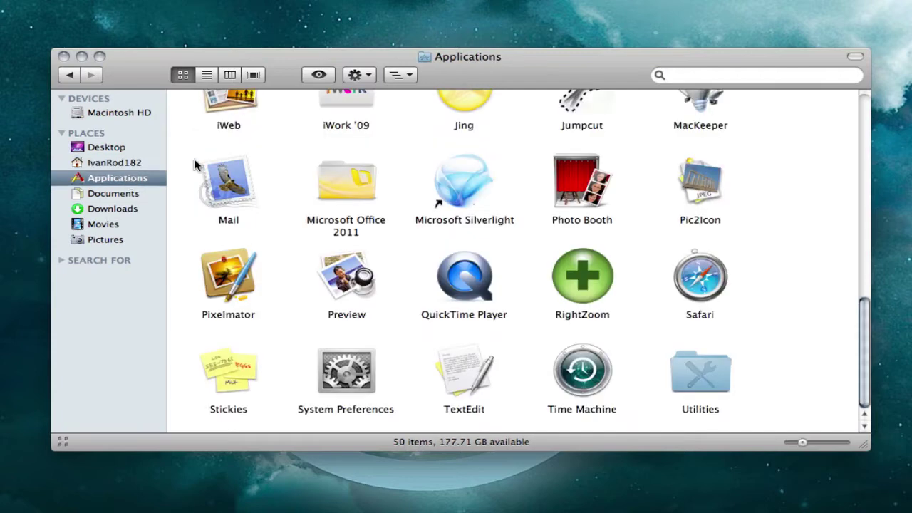
pyautogui.click(715, 271)
pyautogui.rightClick(712, 271)
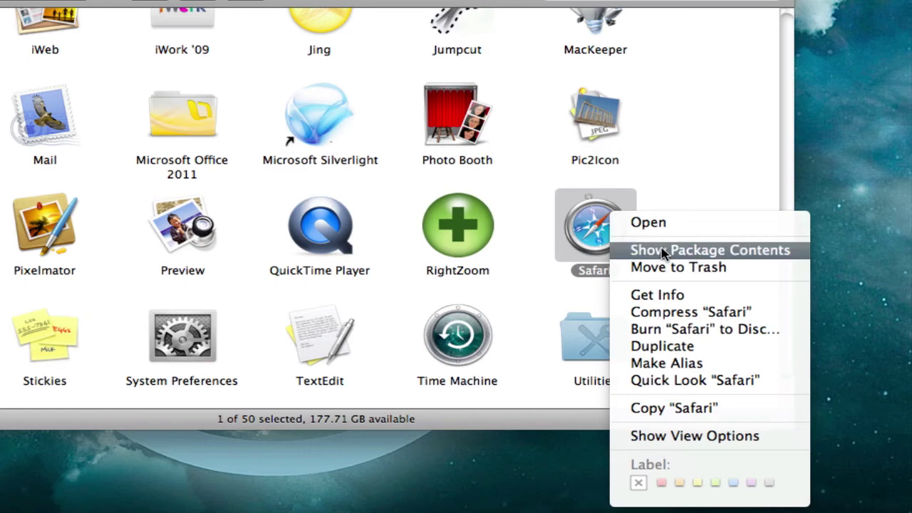
pyautogui.click(663, 250)
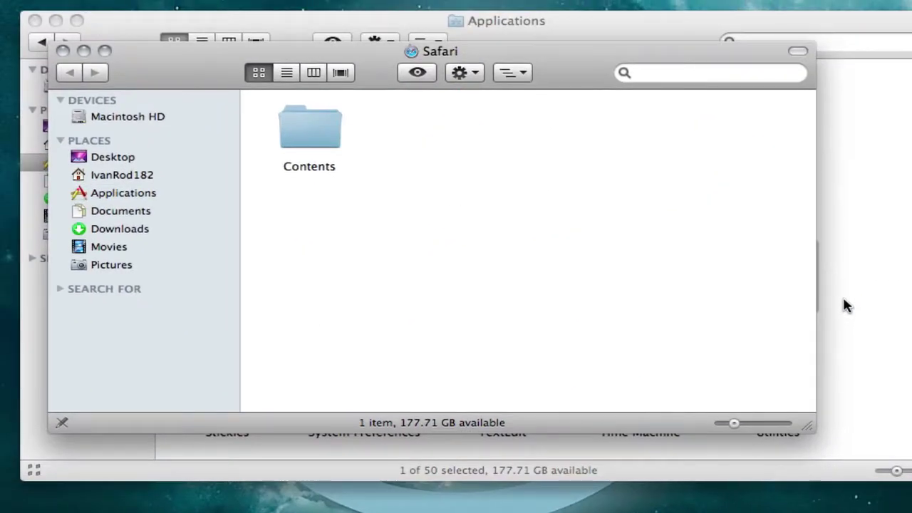
pyautogui.doubleClick(326, 135)
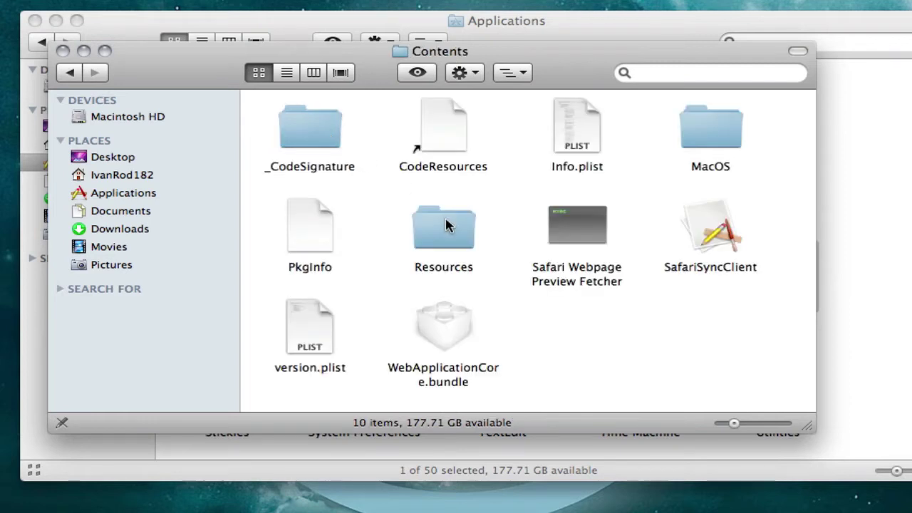
pyautogui.doubleClick(445, 226)
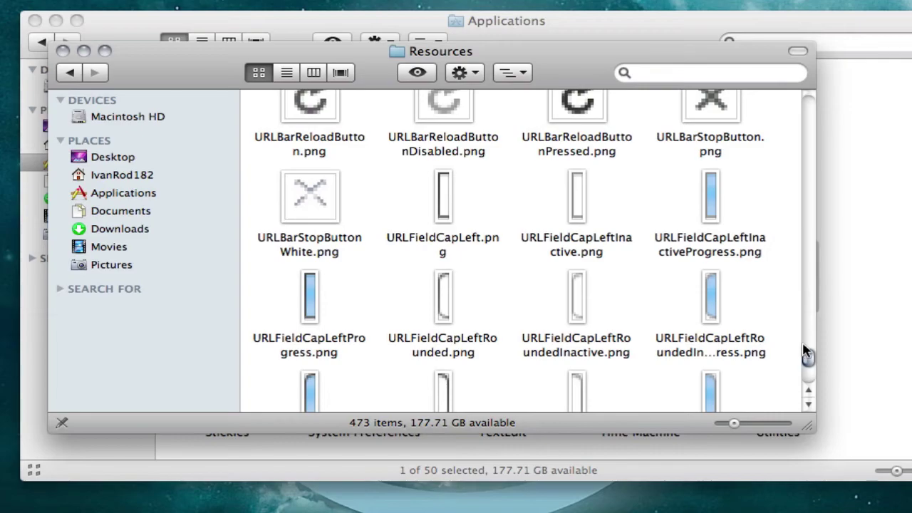
# Step: Enlarge the Resources window and find the URLField images near the end of the file list
pyautogui.moveTo(808, 358); pyautogui.dragTo(808, 283)
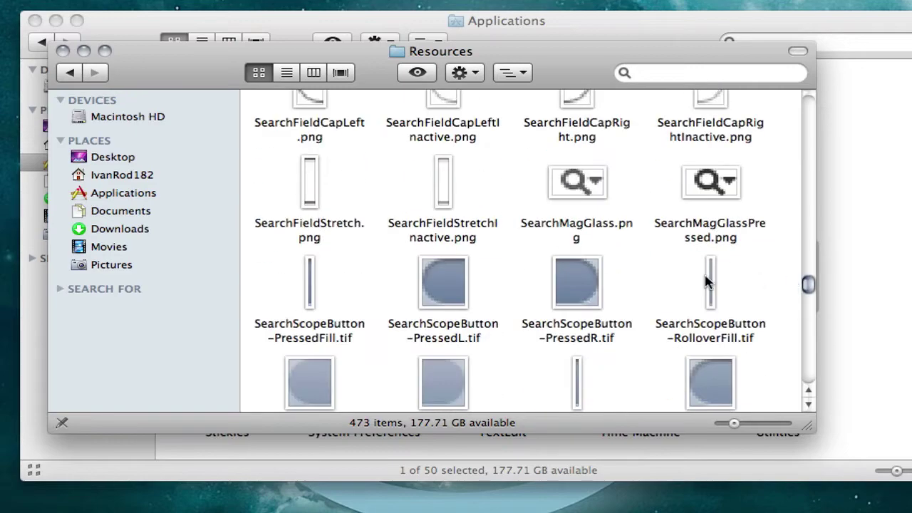
pyautogui.scroll(-10, 705, 282)
pyautogui.scroll(-15, 705, 281)
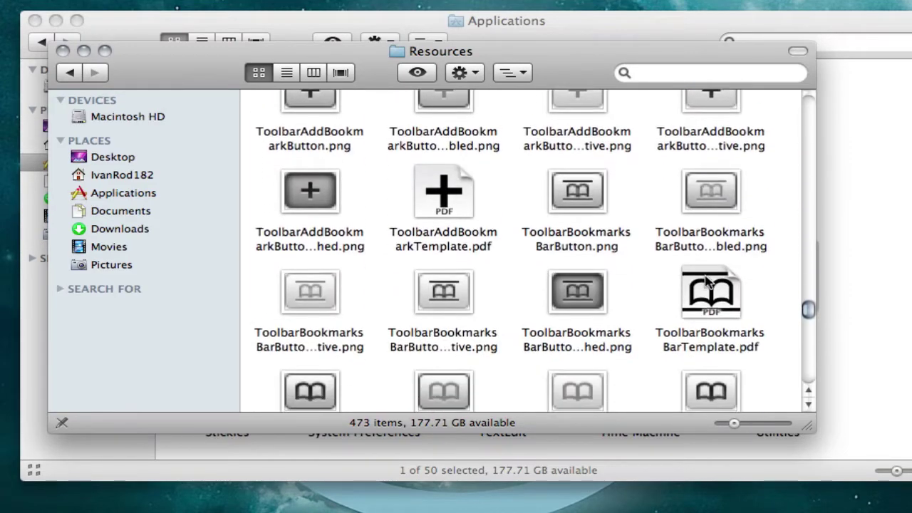
pyautogui.scroll(-15, 705, 281)
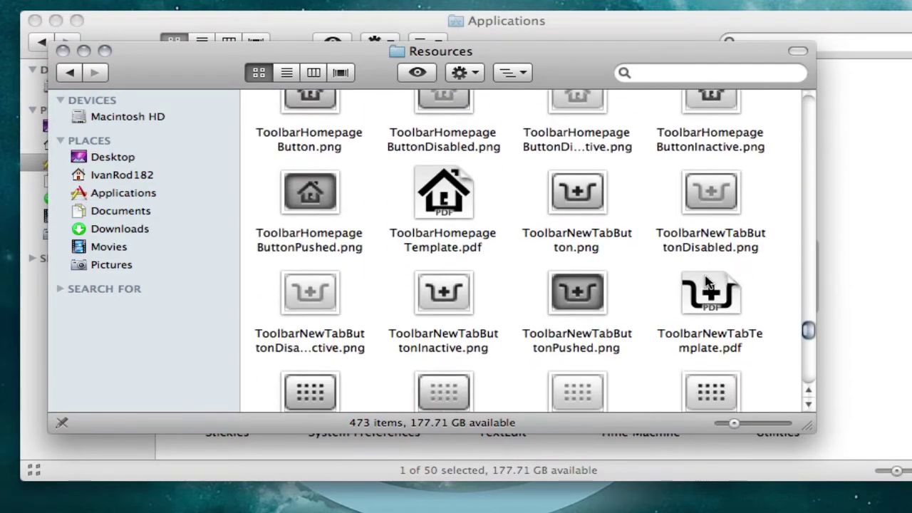
pyautogui.scroll(-15, 707, 282)
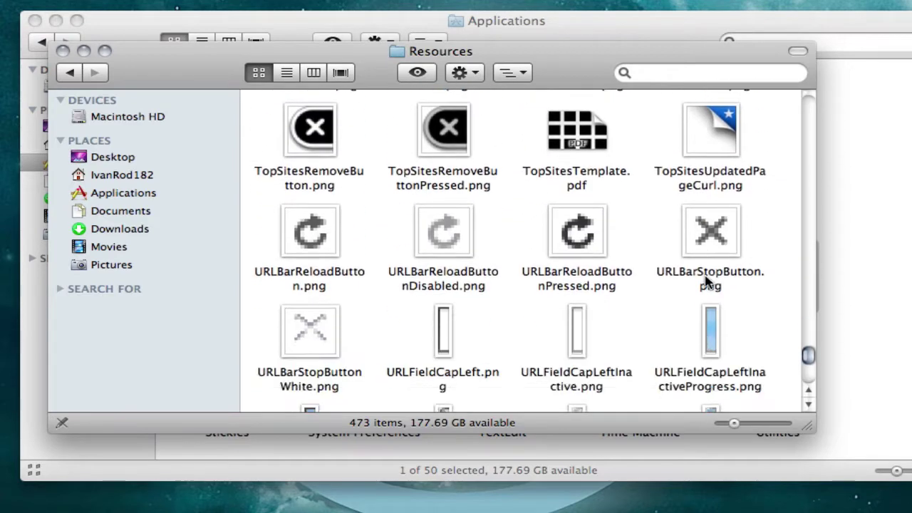
pyautogui.moveTo(808, 425); pyautogui.dragTo(905, 509)
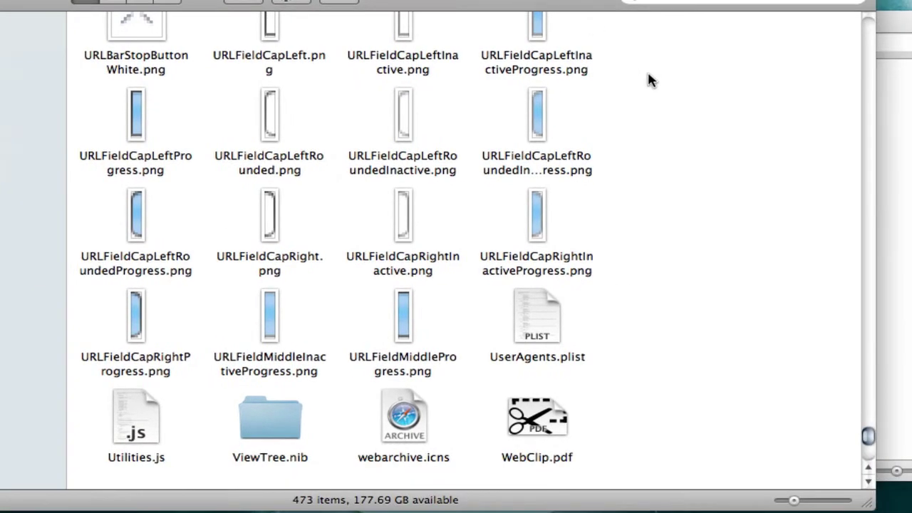
pyautogui.scroll(4, 647, 81)
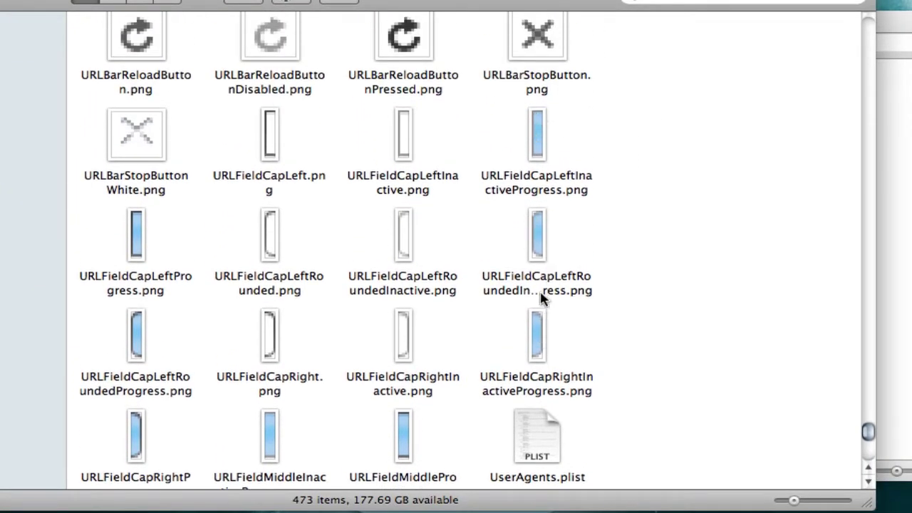
# Step: Examine which URLField PNG files are the blue progress images, covering the left cap, rounded, right cap and middle variants
pyautogui.click(537, 152)
pyautogui.click(538, 217)
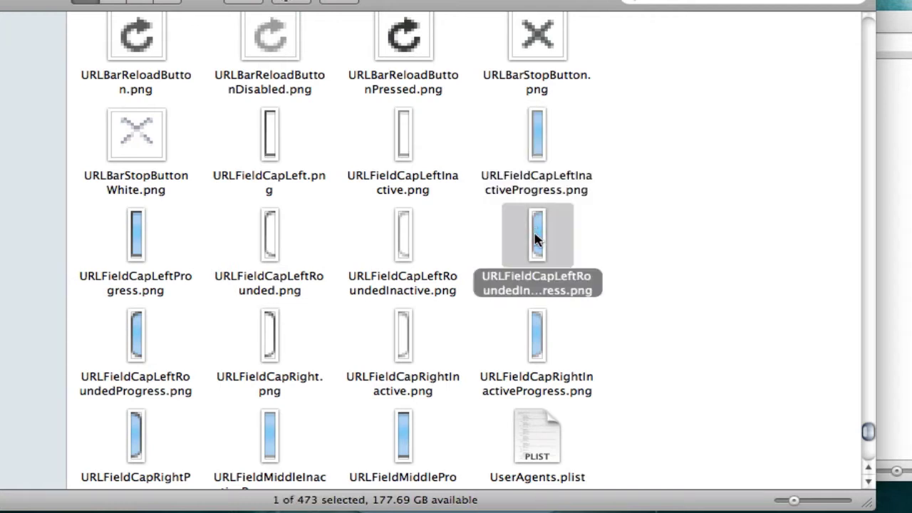
pyautogui.click(141, 223)
pyautogui.click(126, 319)
pyautogui.click(512, 331)
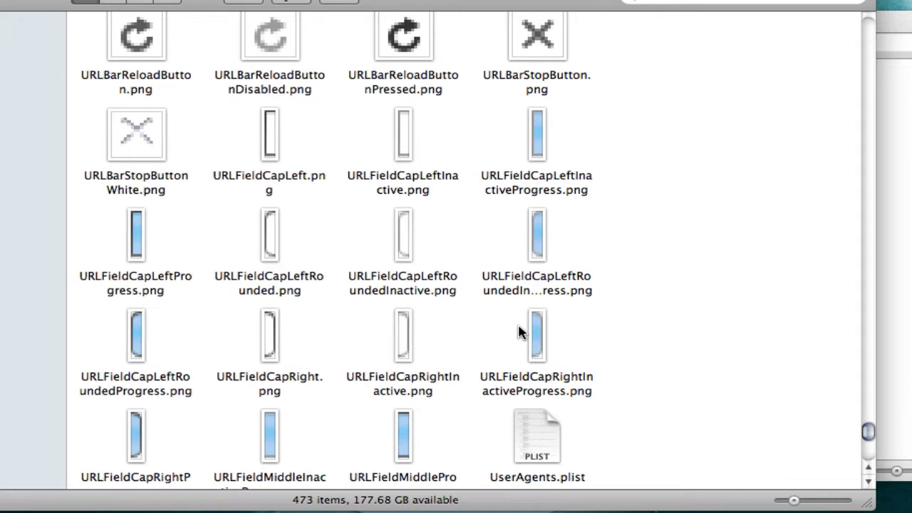
pyautogui.click(531, 330)
pyautogui.click(406, 434)
pyautogui.click(289, 435)
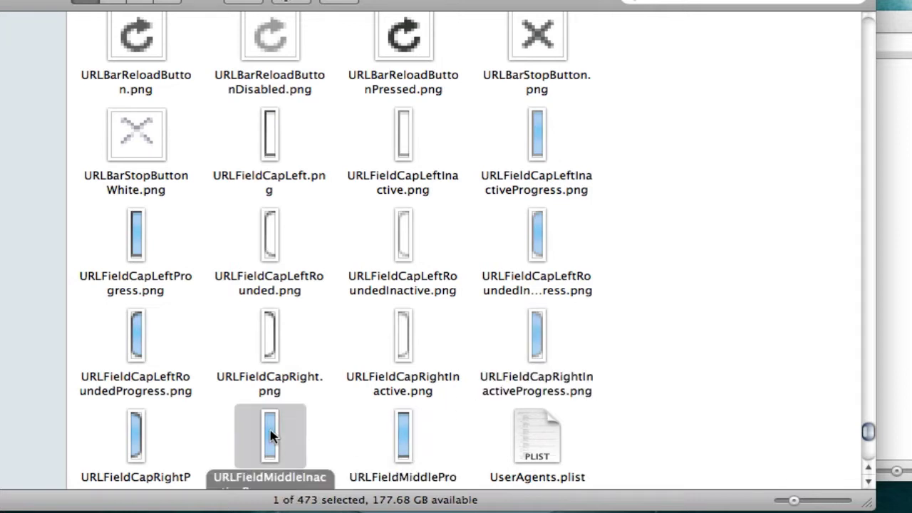
pyautogui.click(143, 424)
pyautogui.click(829, 238)
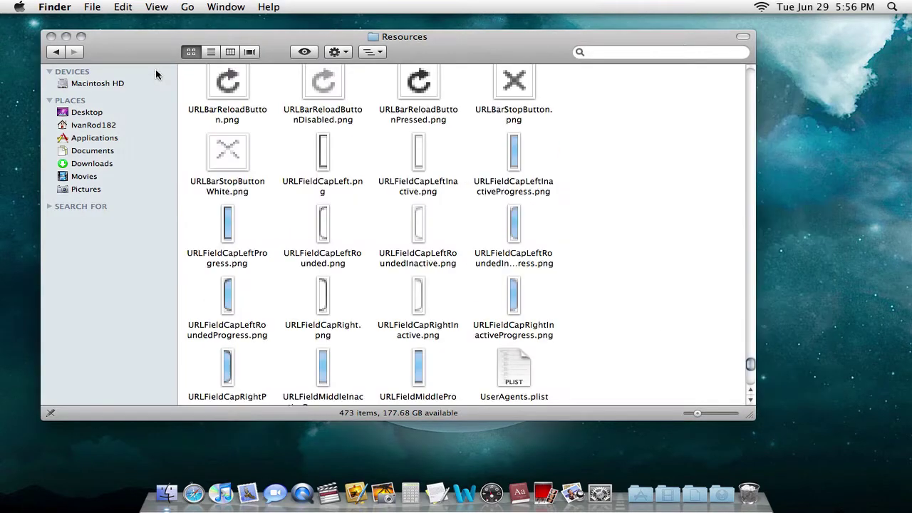
# Step: Move the Resources window aside and create a new desktop folder named Safari
pyautogui.moveTo(609, 31); pyautogui.dragTo(583, 28)
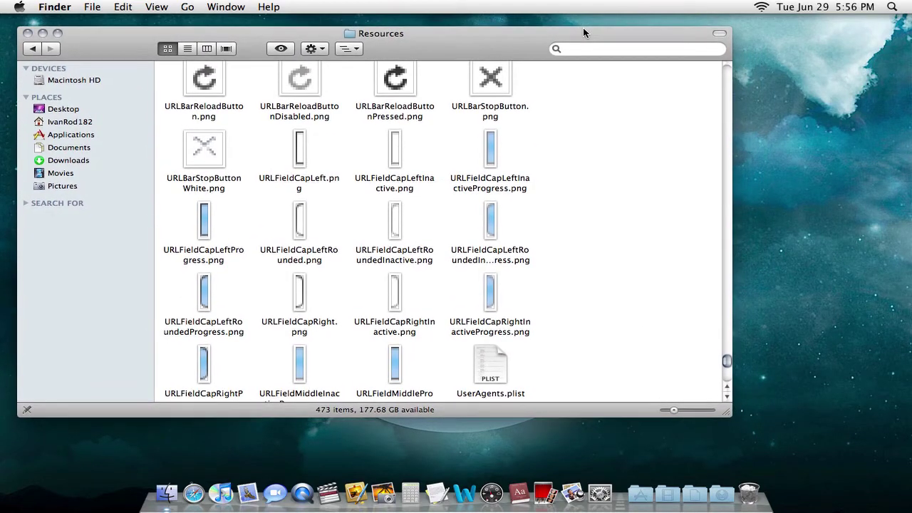
pyautogui.rightClick(806, 70)
pyautogui.click(760, 78)
pyautogui.write('Safari')
pyautogui.press('Return')
pyautogui.click(670, 171)
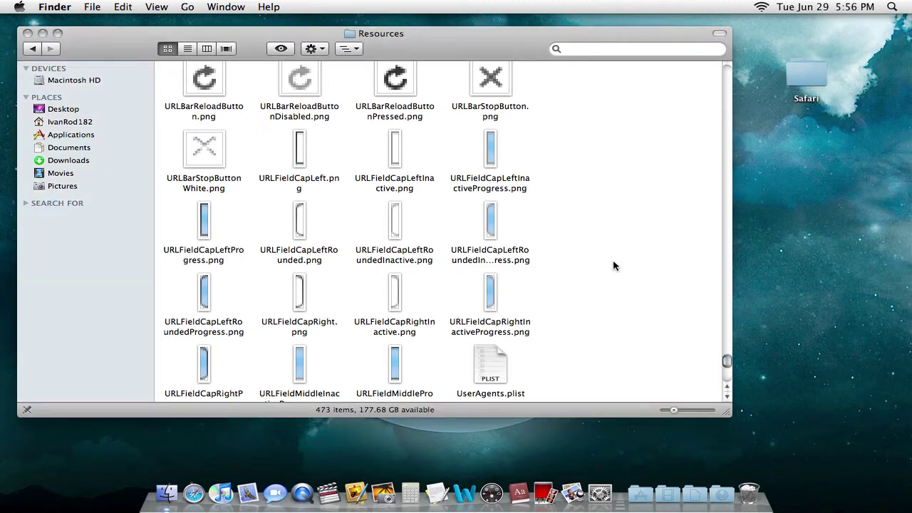
# Step: Copy the eight blue URLField progress PNG files from Resources into the Safari folder on the desktop
pyautogui.moveTo(541, 341); pyautogui.dragTo(801, 69)
pyautogui.moveTo(440, 360); pyautogui.dragTo(801, 69)
pyautogui.click(244, 306)
pyautogui.moveTo(246, 308); pyautogui.dragTo(794, 73)
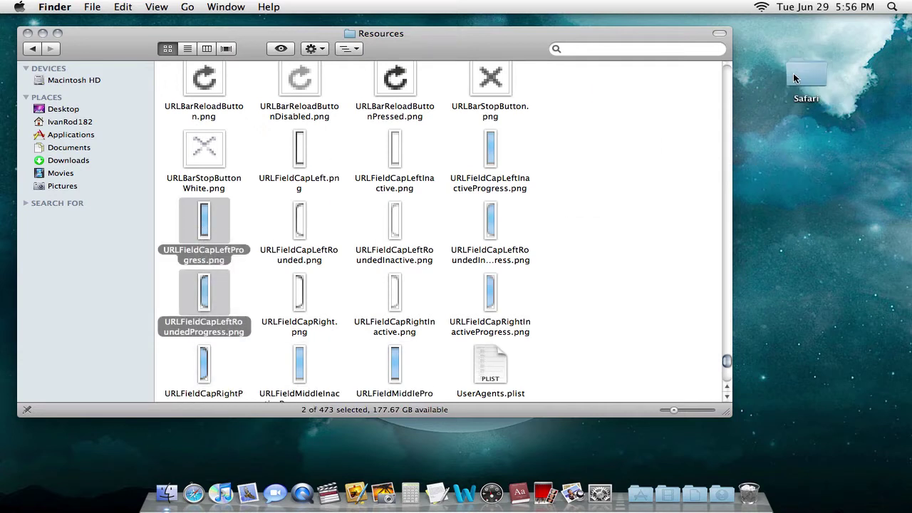
pyautogui.click(594, 198)
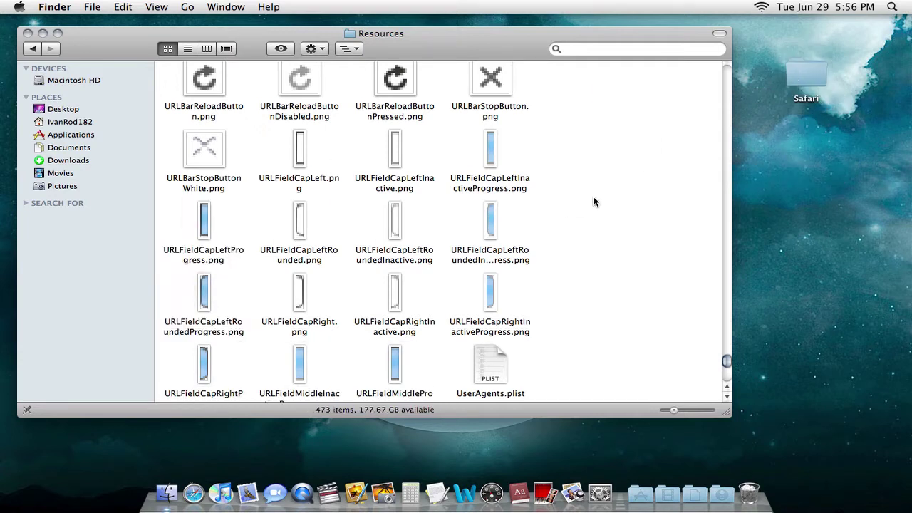
# Step: Minimize the Resources window and open the desktop Safari folder to check the copied progress images
pyautogui.click(42, 33)
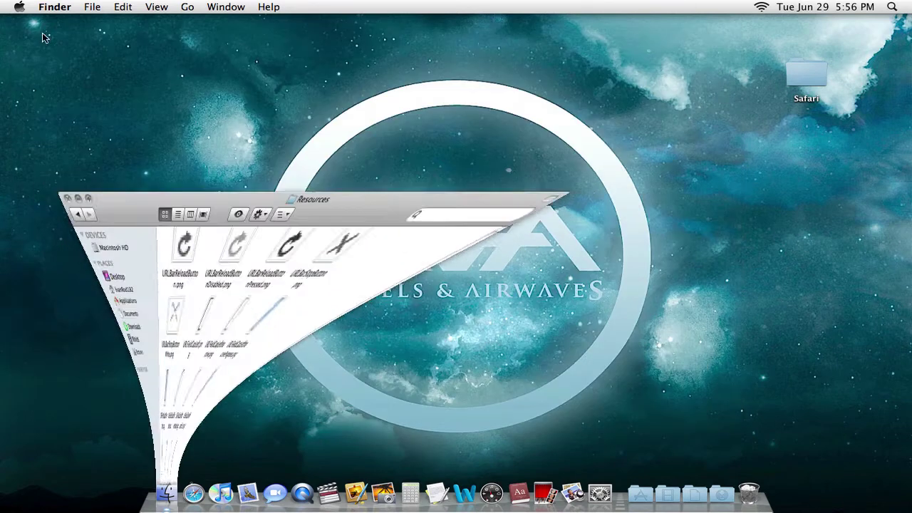
pyautogui.doubleClick(798, 71)
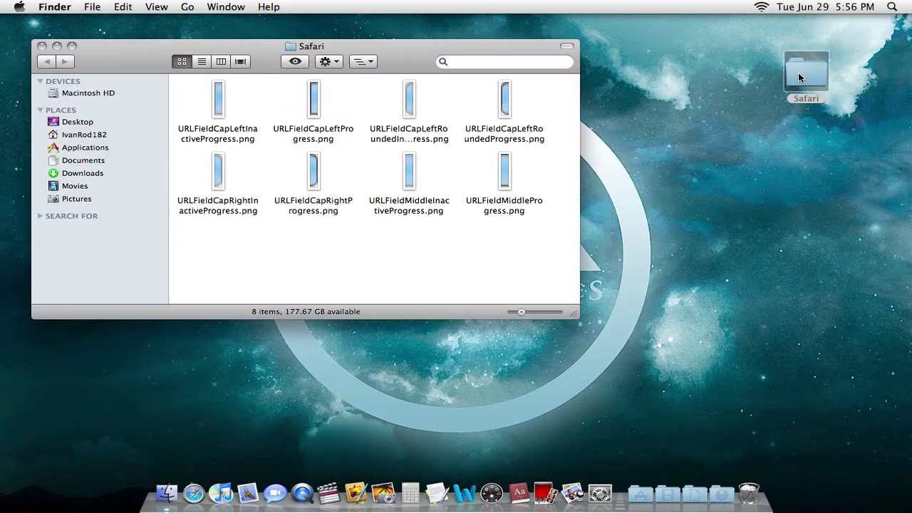
pyautogui.moveTo(554, 241); pyautogui.dragTo(175, 79)
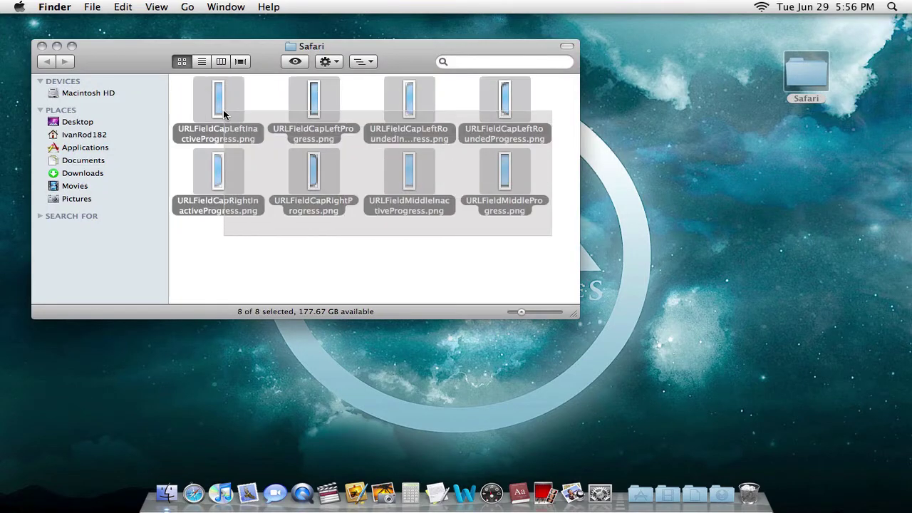
pyautogui.click(453, 242)
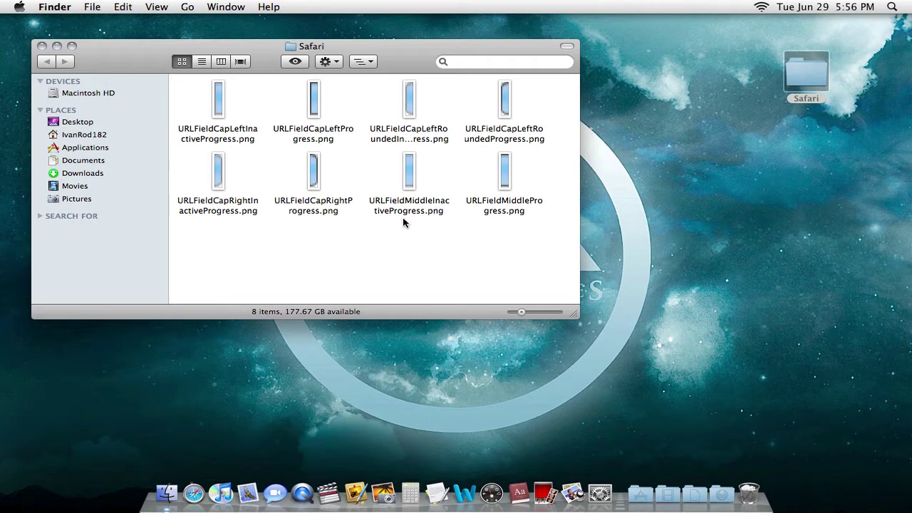
# Step: Open URLFieldCapLeftInactiveProgress.png in Preview and reduce its color saturation to the minimum
pyautogui.doubleClick(218, 106)
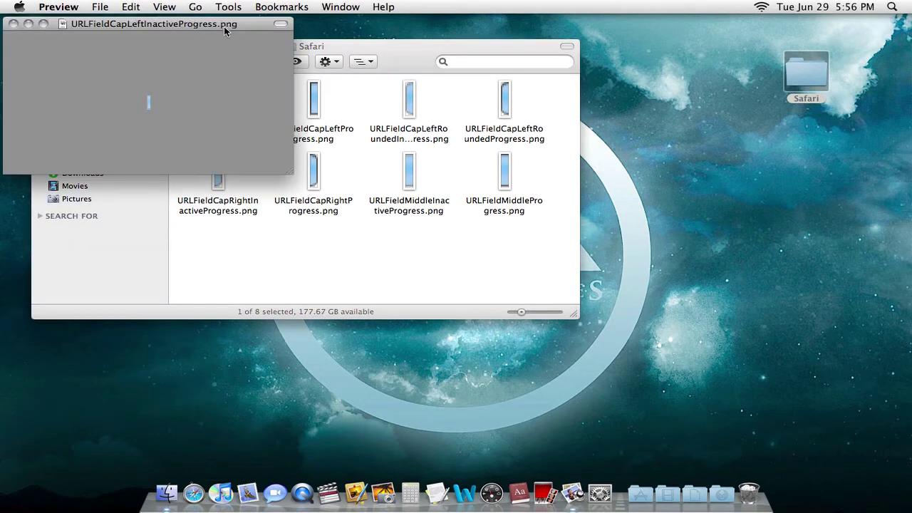
pyautogui.moveTo(214, 24)
pyautogui.mouseDown()
pyautogui.moveTo(353, 35)
pyautogui.moveTo(385, 63)
pyautogui.moveTo(221, 28)
pyautogui.mouseUp()
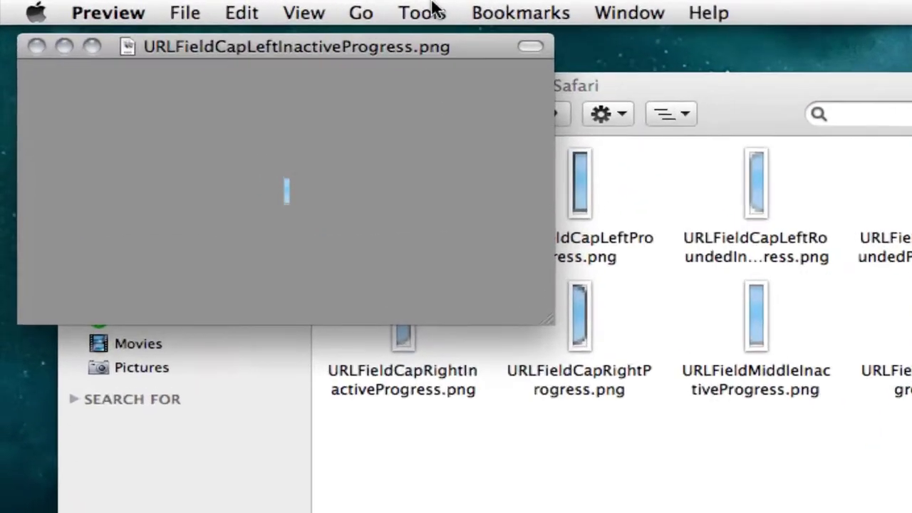
pyautogui.click(229, 6)
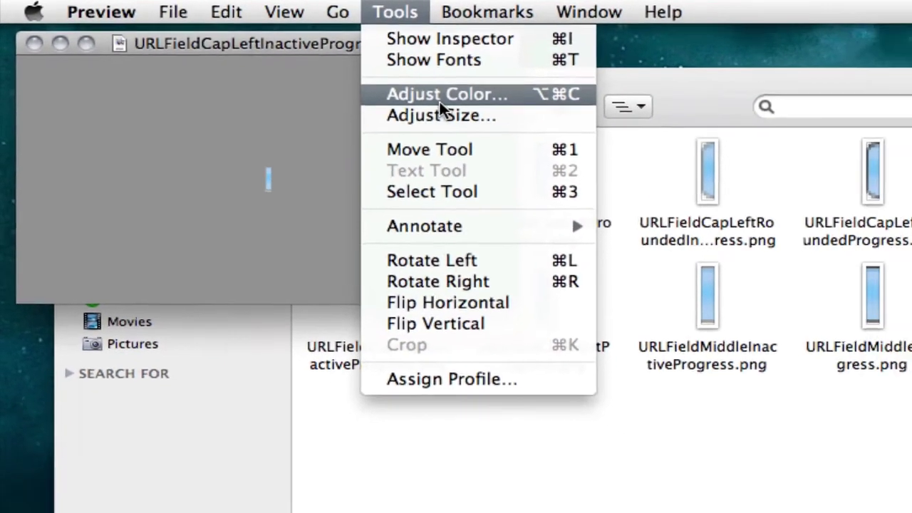
pyautogui.click(439, 100)
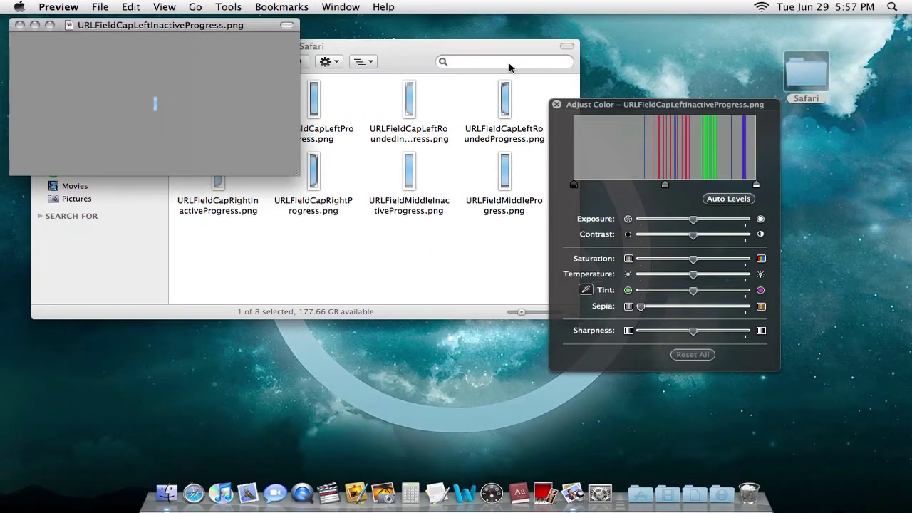
pyautogui.moveTo(714, 110); pyautogui.dragTo(688, 100)
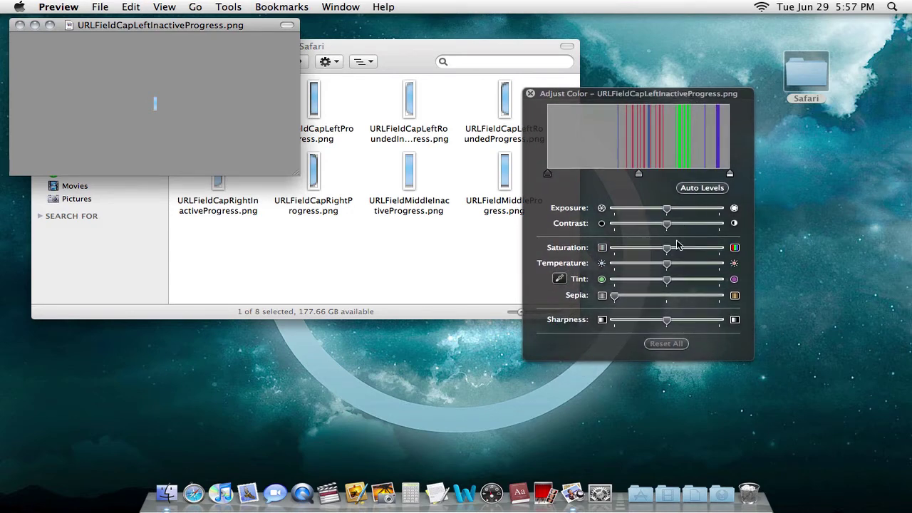
pyautogui.moveTo(669, 249); pyautogui.dragTo(590, 249)
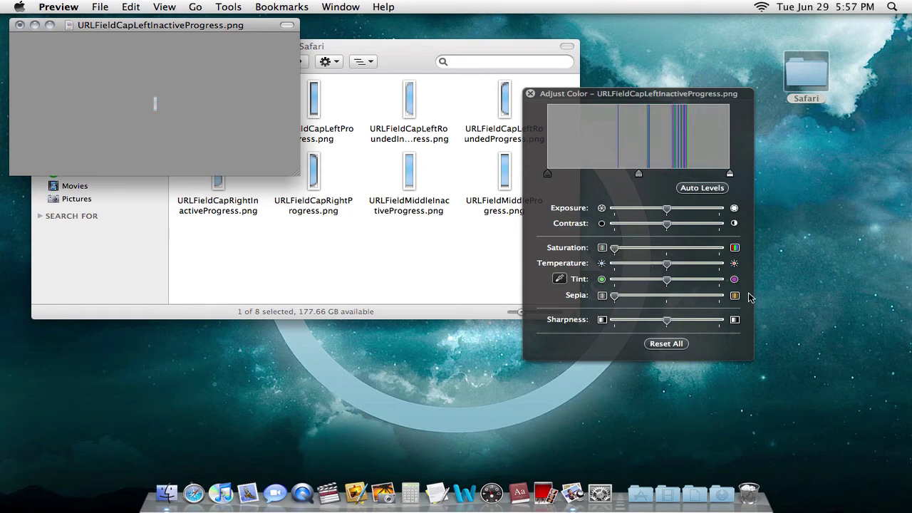
pyautogui.click(531, 94)
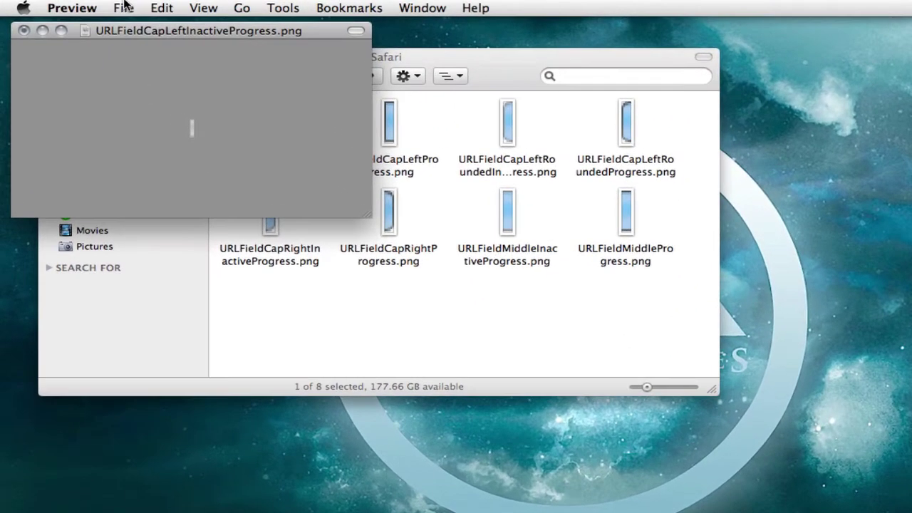
# Step: Save the desaturated image to the Desktop as URLFieldCapLeftInactiveProgress.png in PNG format and close its Preview window
pyautogui.click(100, 7)
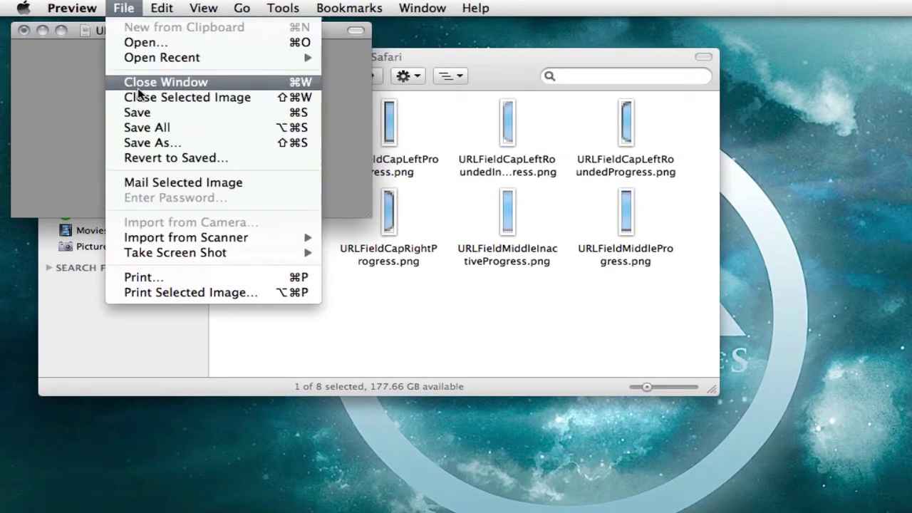
pyautogui.click(148, 143)
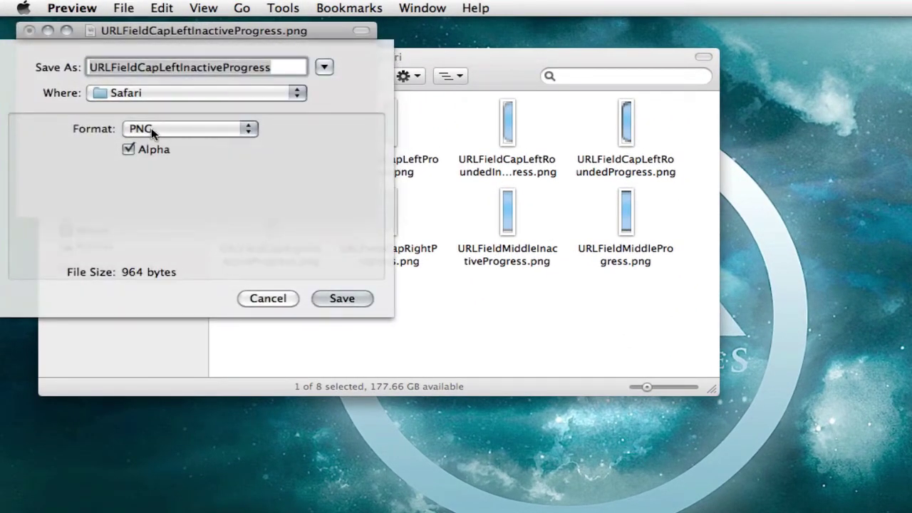
pyautogui.click(158, 100)
pyautogui.click(147, 161)
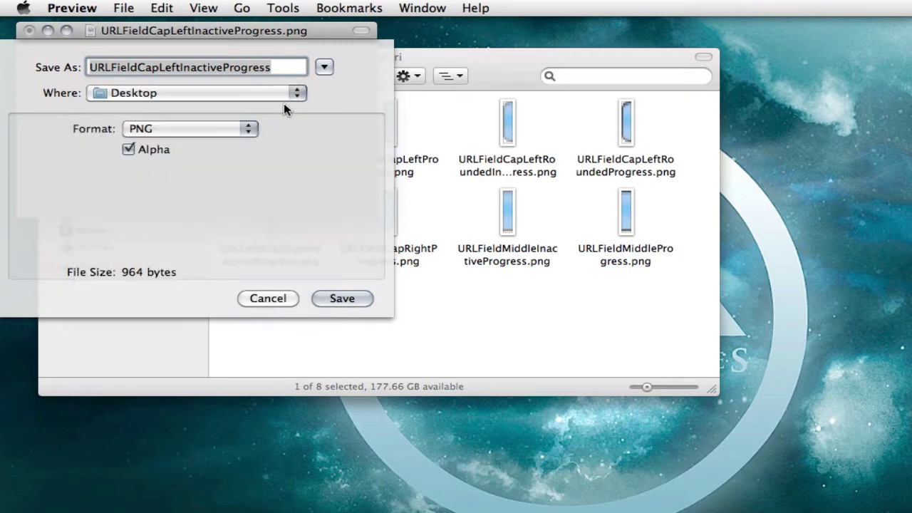
pyautogui.moveTo(501, 59); pyautogui.dragTo(550, 66)
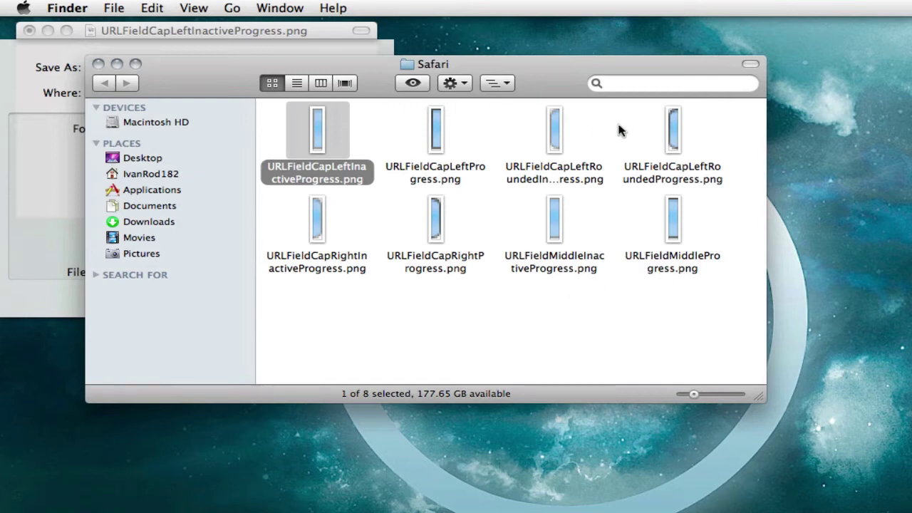
pyautogui.click(312, 31)
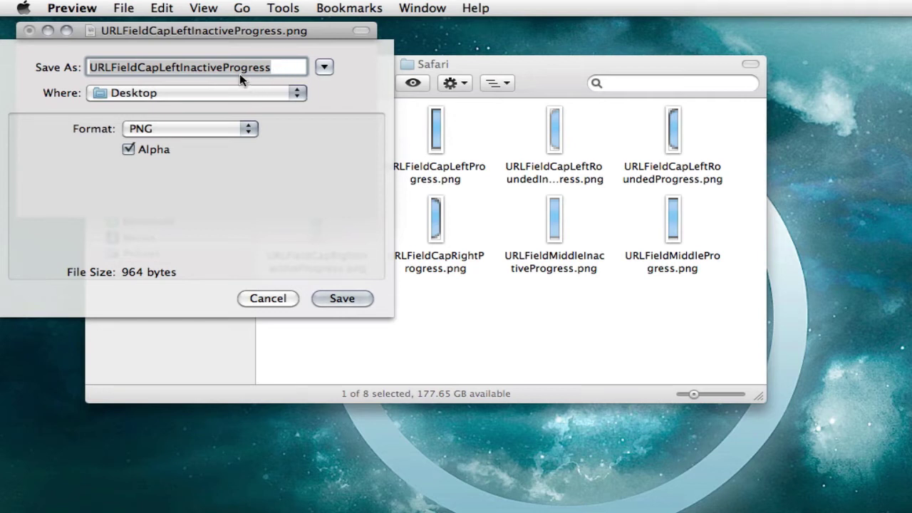
pyautogui.click(279, 67)
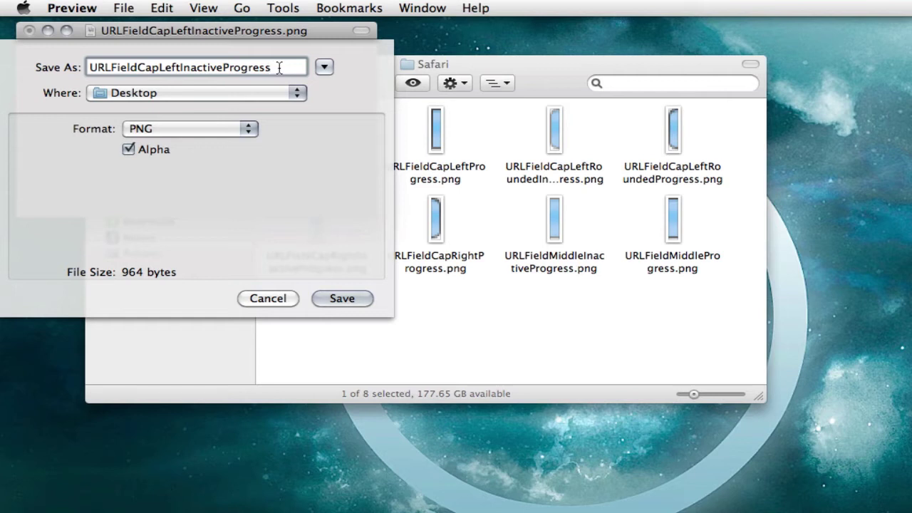
pyautogui.write('.png')
pyautogui.press('Return')
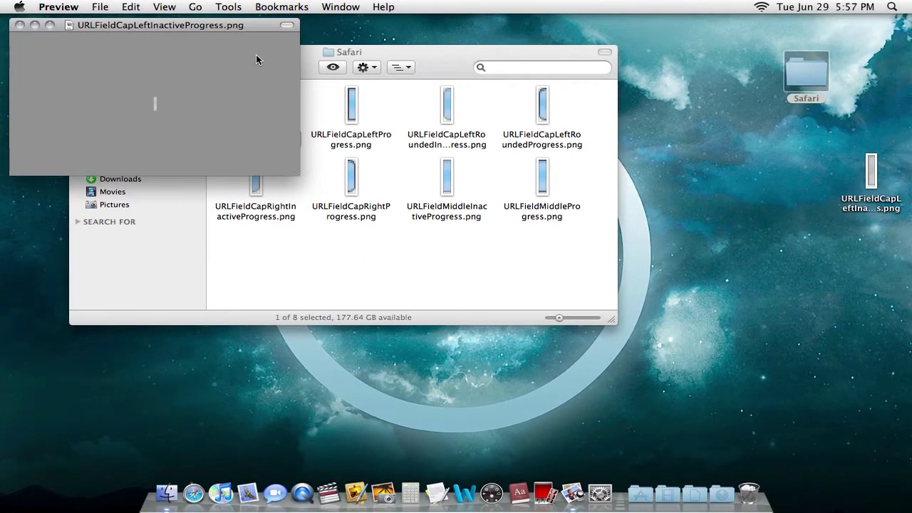
pyautogui.click(22, 27)
pyautogui.click(306, 112)
pyautogui.click(307, 112)
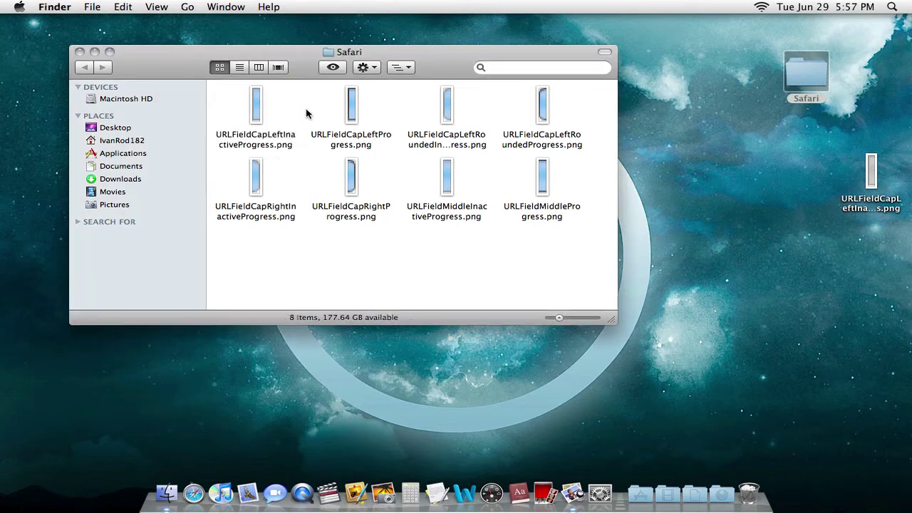
pyautogui.moveTo(303, 156); pyautogui.dragTo(245, 106)
pyautogui.click(306, 113)
pyautogui.moveTo(340, 112); pyautogui.dragTo(558, 212)
pyautogui.click(334, 264)
pyautogui.moveTo(310, 252); pyautogui.dragTo(256, 191)
pyautogui.click(356, 249)
pyautogui.moveTo(578, 226); pyautogui.dragTo(258, 183)
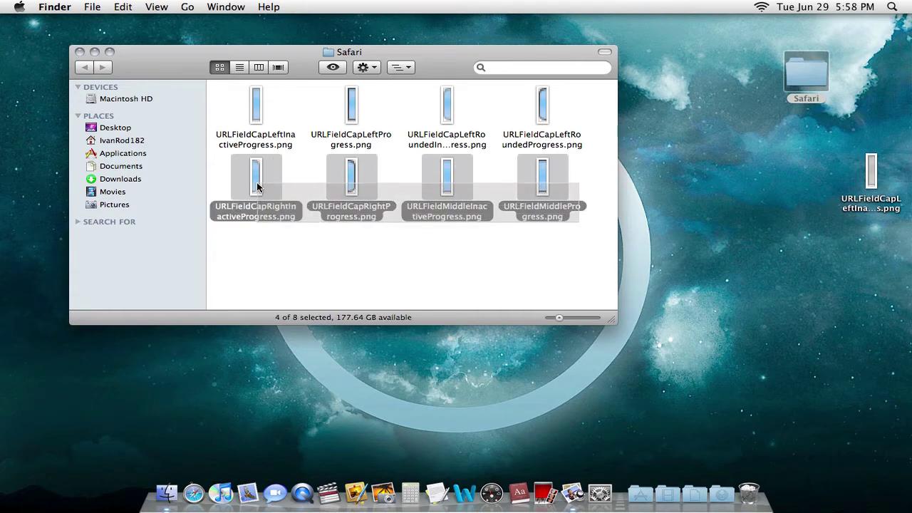
pyautogui.click(581, 141)
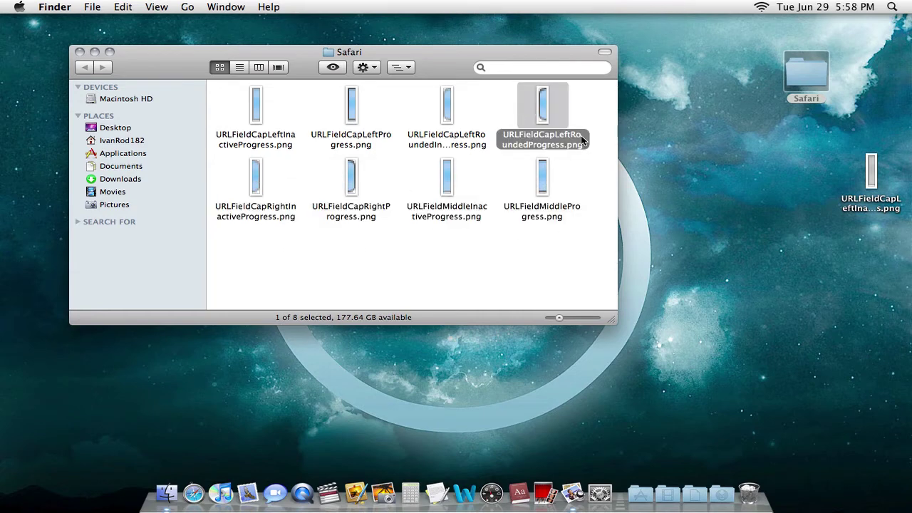
pyautogui.click(586, 178)
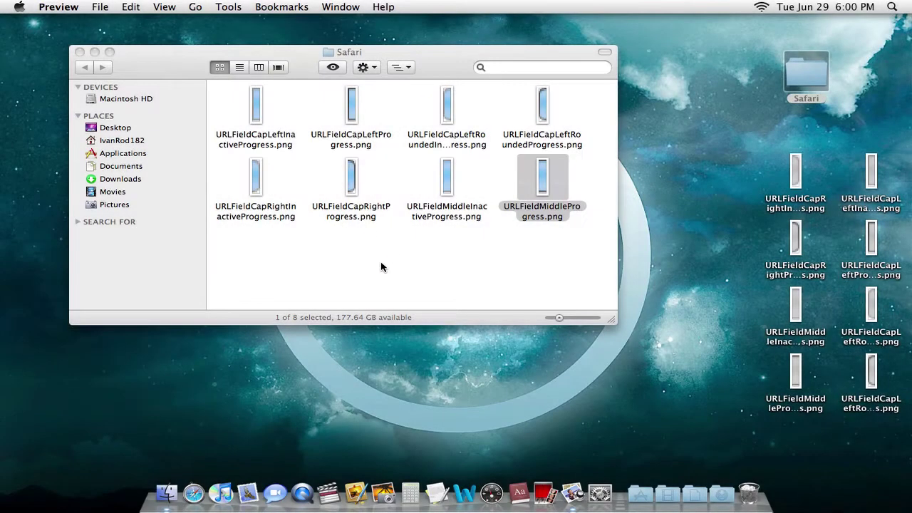
pyautogui.click(378, 273)
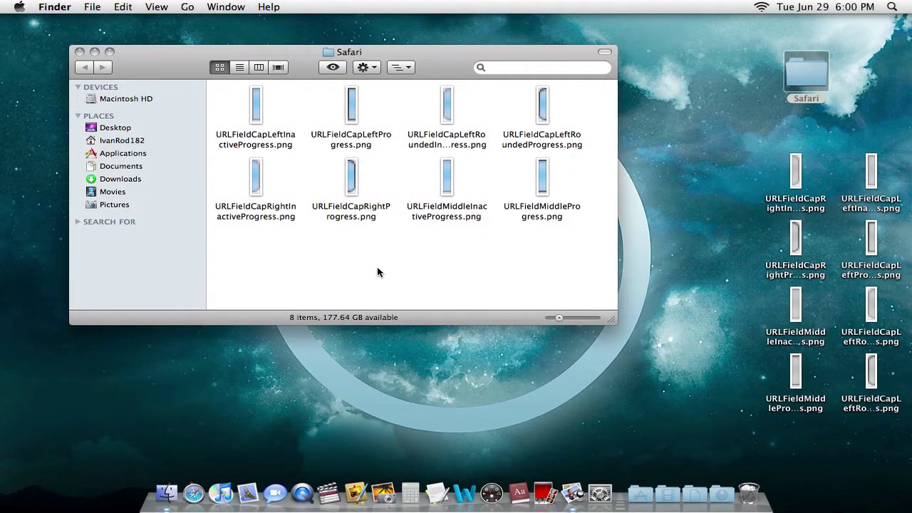
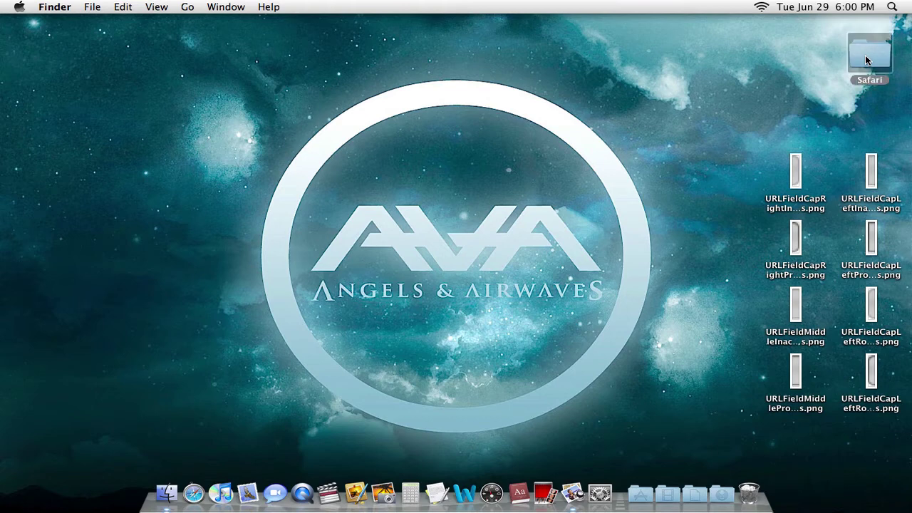
# Step: Restore the minimized Resources window and position it beside the gray progress images on the desktop
pyautogui.moveTo(768, 122); pyautogui.dragTo(906, 437)
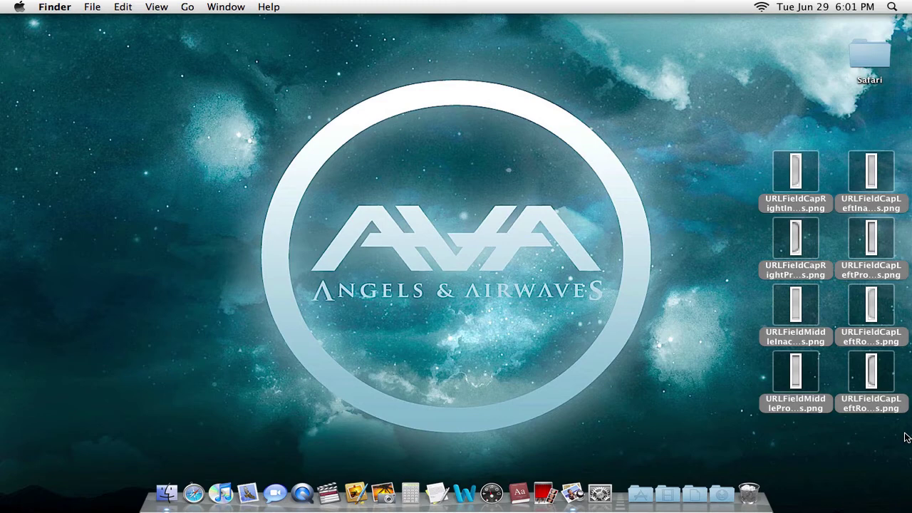
pyautogui.click(650, 421)
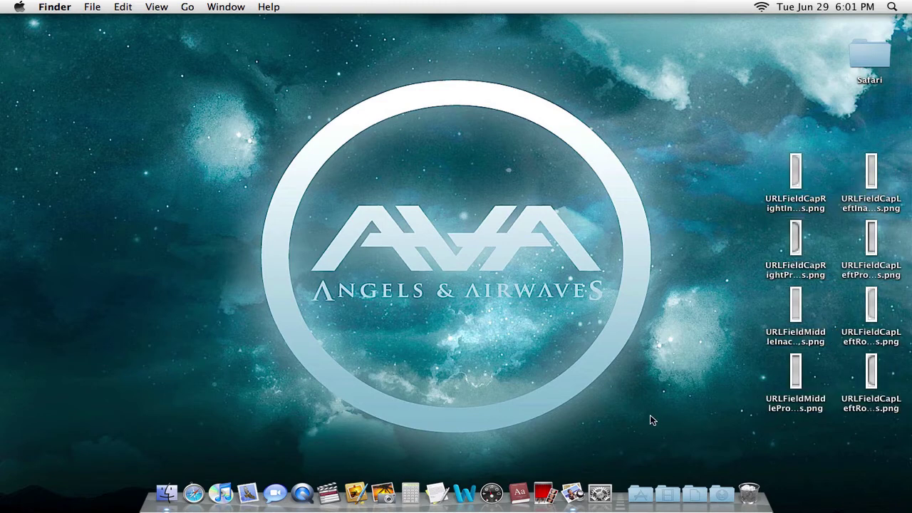
pyautogui.press('F10')
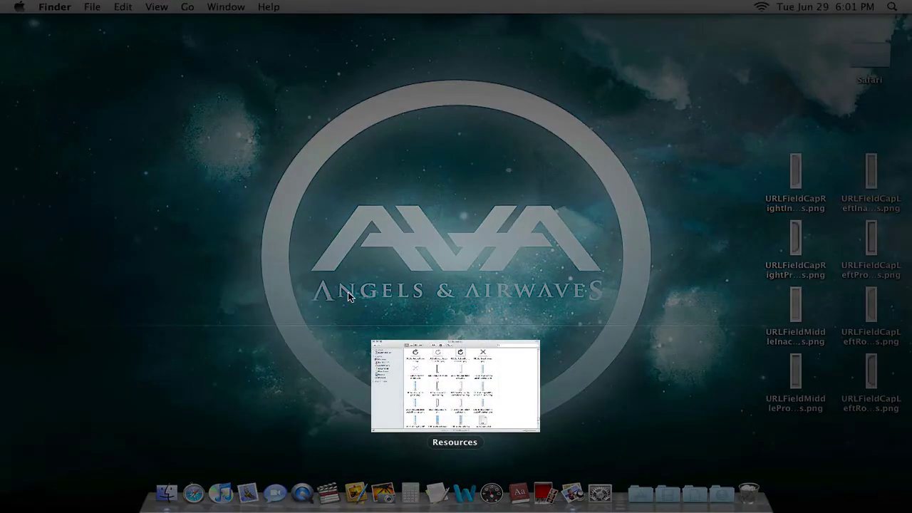
pyautogui.click(464, 382)
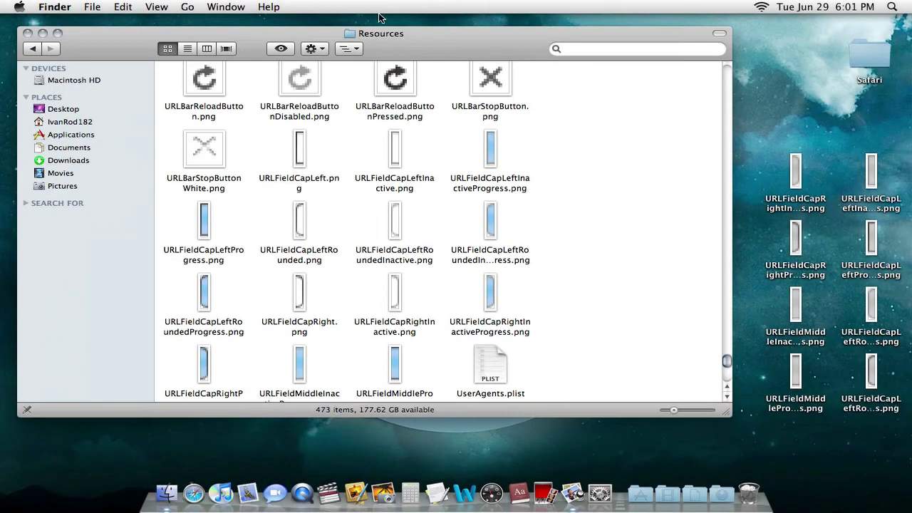
pyautogui.moveTo(400, 36); pyautogui.dragTo(408, 47)
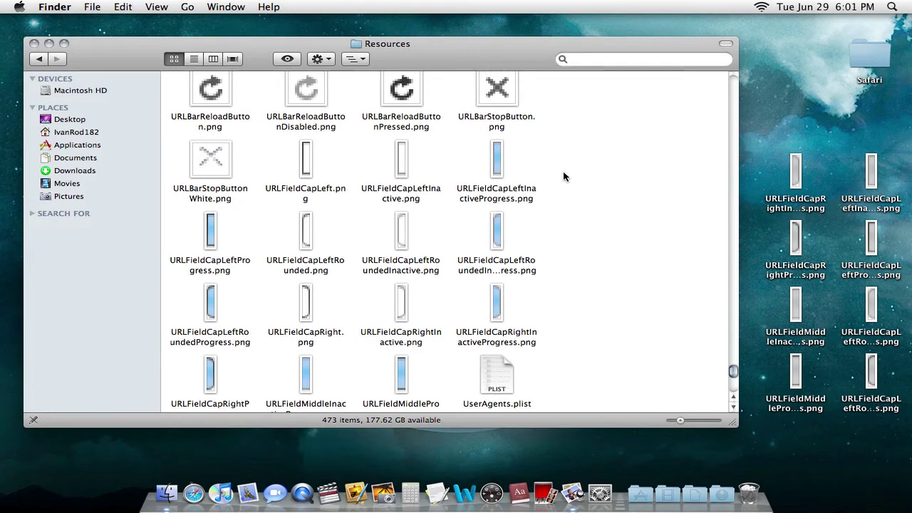
pyautogui.moveTo(591, 306); pyautogui.dragTo(549, 264)
pyautogui.click(423, 405)
pyautogui.moveTo(421, 408); pyautogui.dragTo(446, 355)
# Step: Move the eight gray progress images from the desktop into Resources, choosing to authenticate and replacing each existing file of the same name
pyautogui.moveTo(902, 421); pyautogui.dragTo(510, 197)
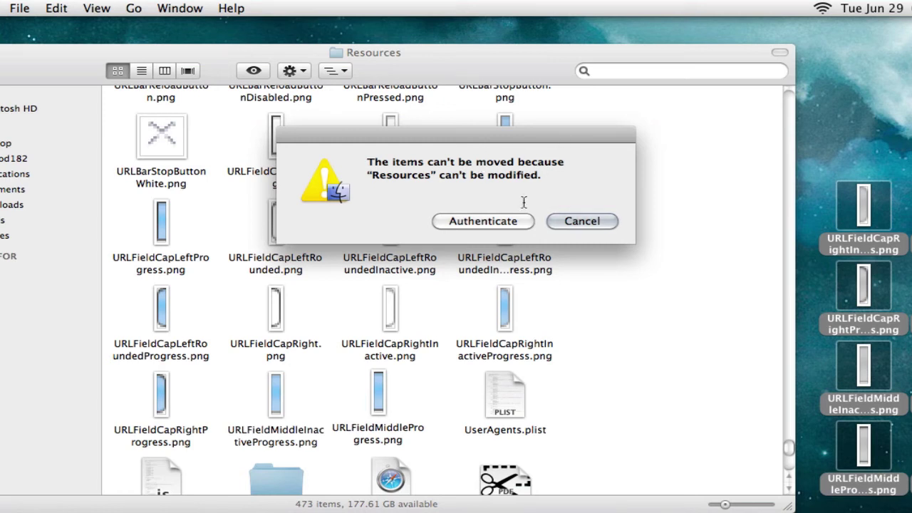
pyautogui.click(472, 223)
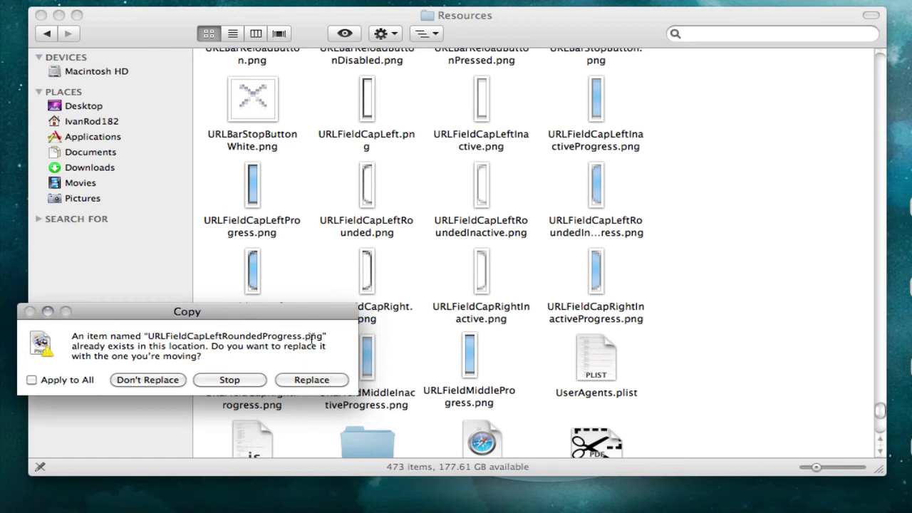
pyautogui.click(313, 380)
pyautogui.click(311, 380)
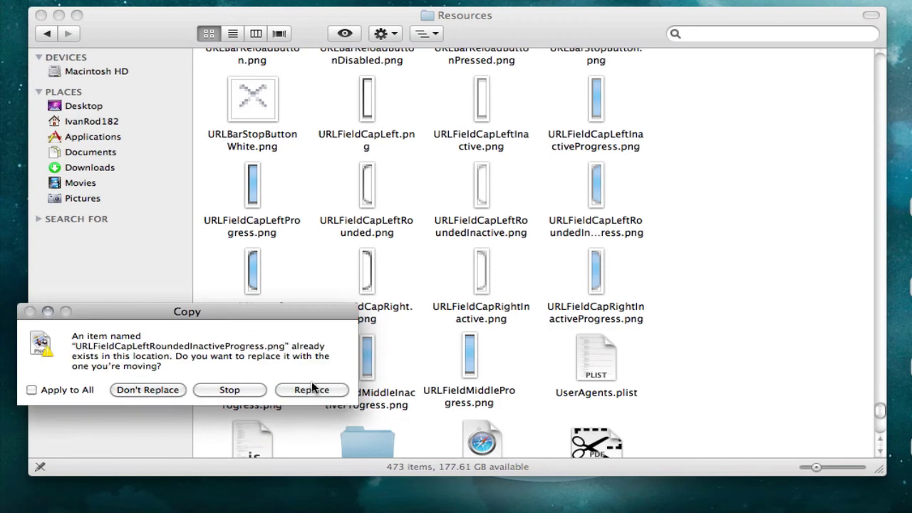
pyautogui.click(312, 382)
pyautogui.click(312, 385)
pyautogui.click(311, 383)
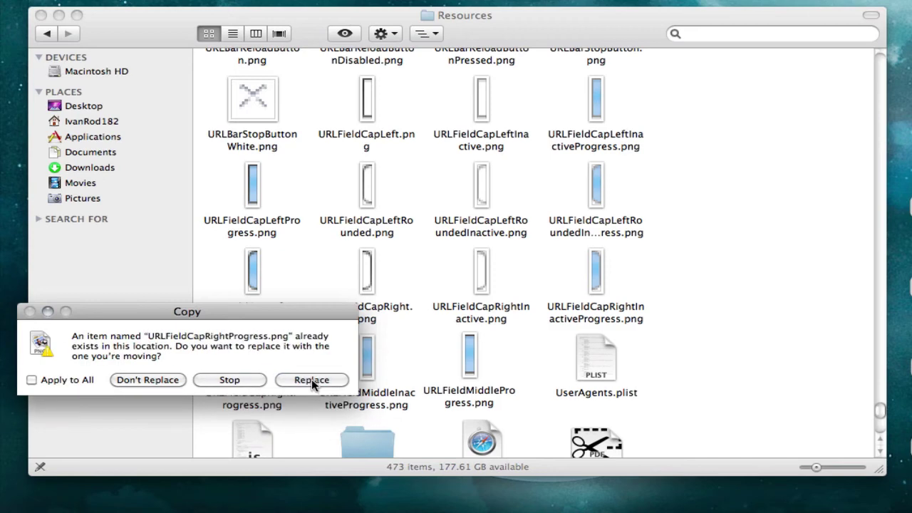
pyautogui.click(312, 379)
pyautogui.click(311, 379)
pyautogui.click(311, 380)
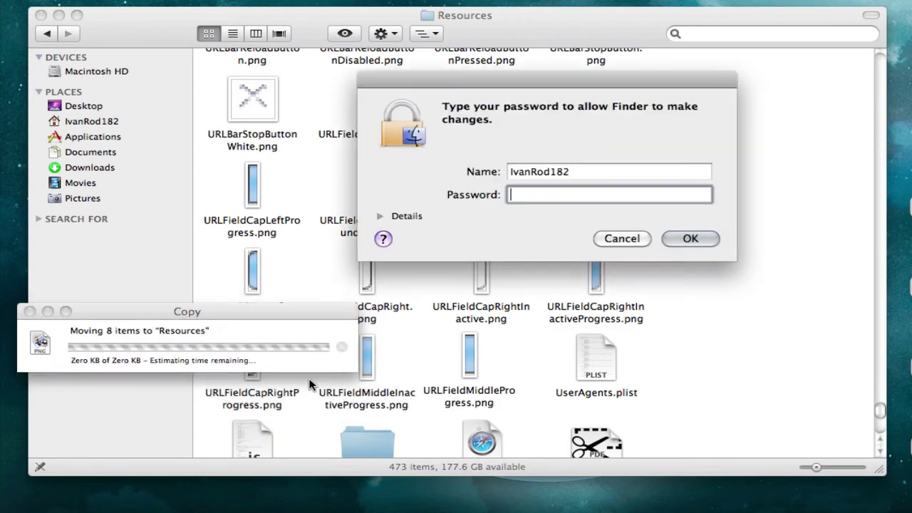
# Step: Enter the account password to authorize Finder's changes to the Resources folder
pyautogui.write('•••')
pyautogui.press('BackSpace')
pyautogui.press('BackSpace')
pyautogui.press('BackSpace')
pyautogui.write('•••••••••')
pyautogui.press('Return')
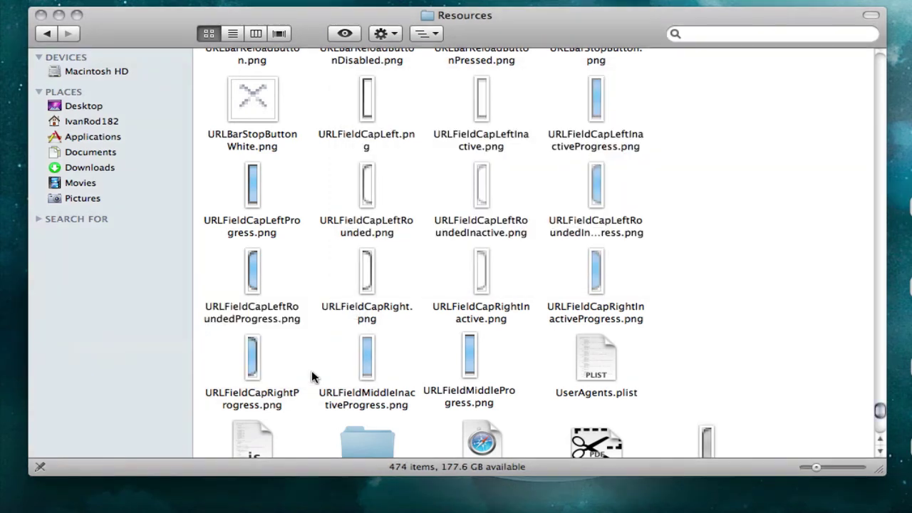
# Step: Arrange the Resources folder's items by name and close its window
pyautogui.rightClick(670, 122)
pyautogui.moveTo(813, 187)
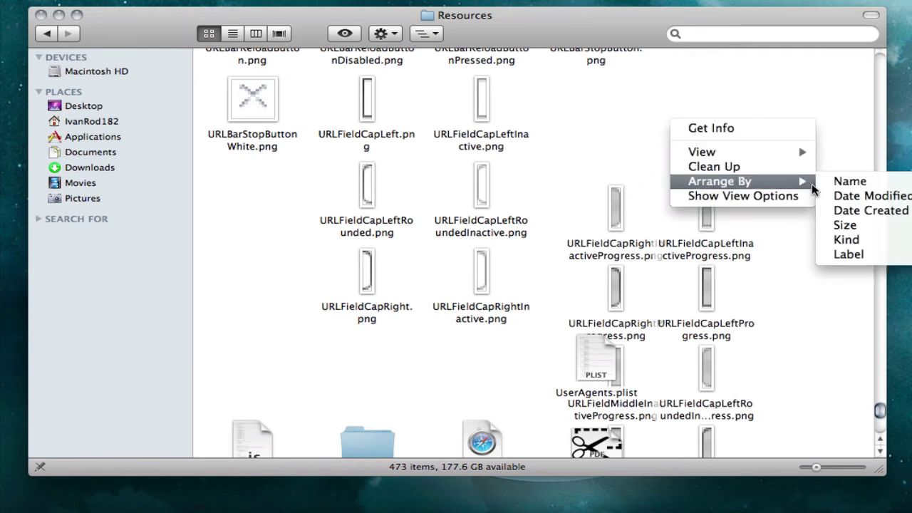
pyautogui.click(860, 183)
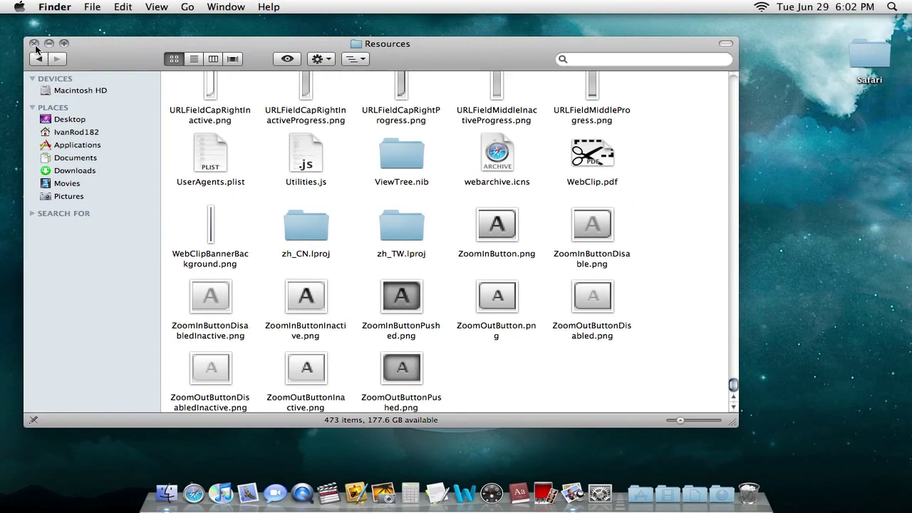
pyautogui.click(34, 44)
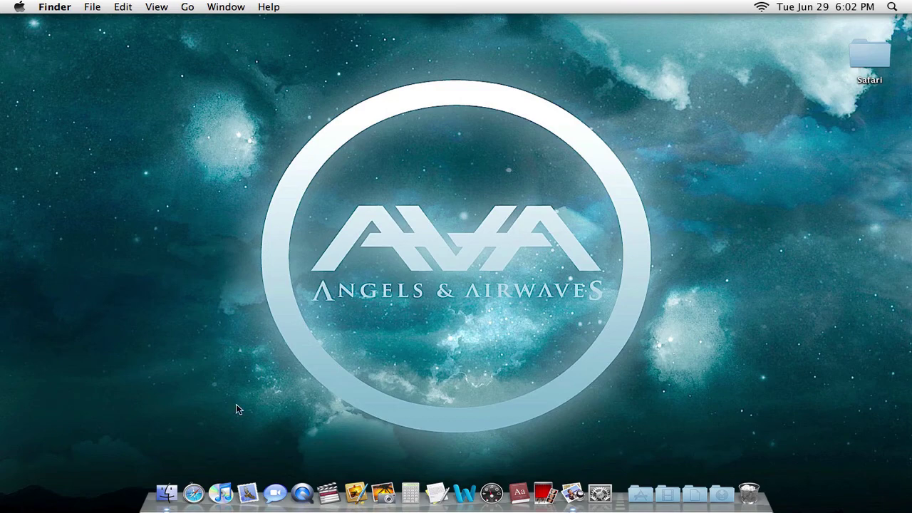
# Step: Switch to Safari, load the FaceBook bookmark to check the address bar's progress color, and close the browser window
pyautogui.click(193, 486)
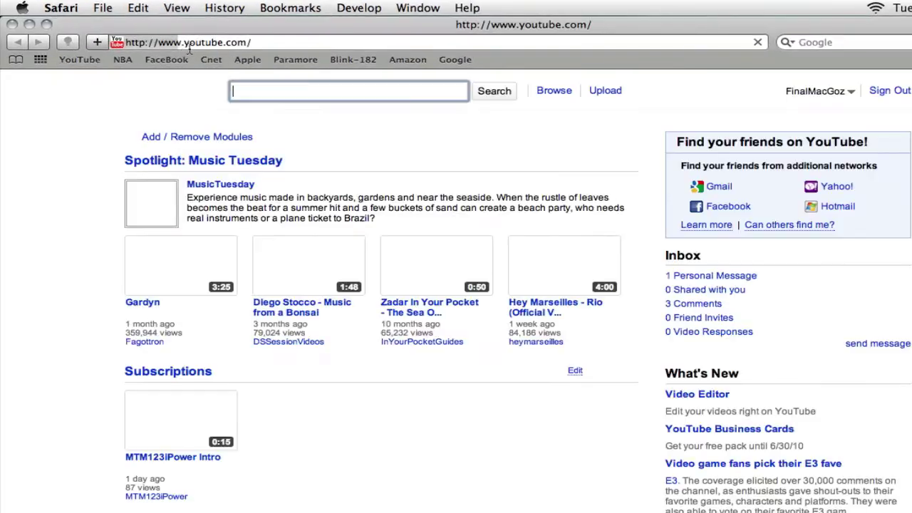
pyautogui.click(292, 47)
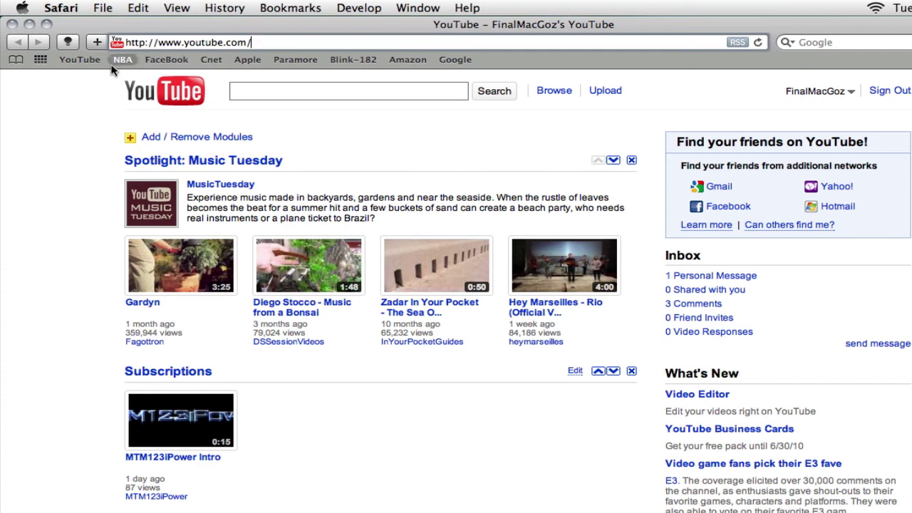
pyautogui.click(177, 60)
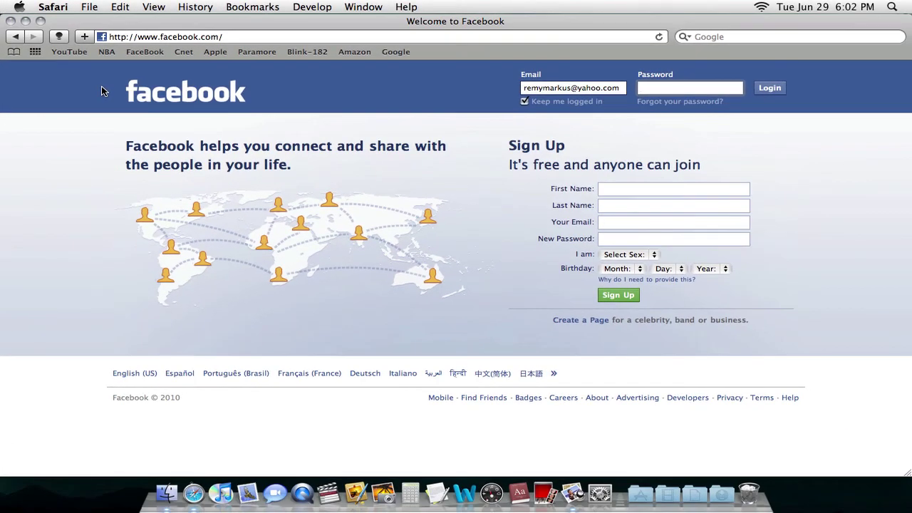
pyautogui.press('super+w')
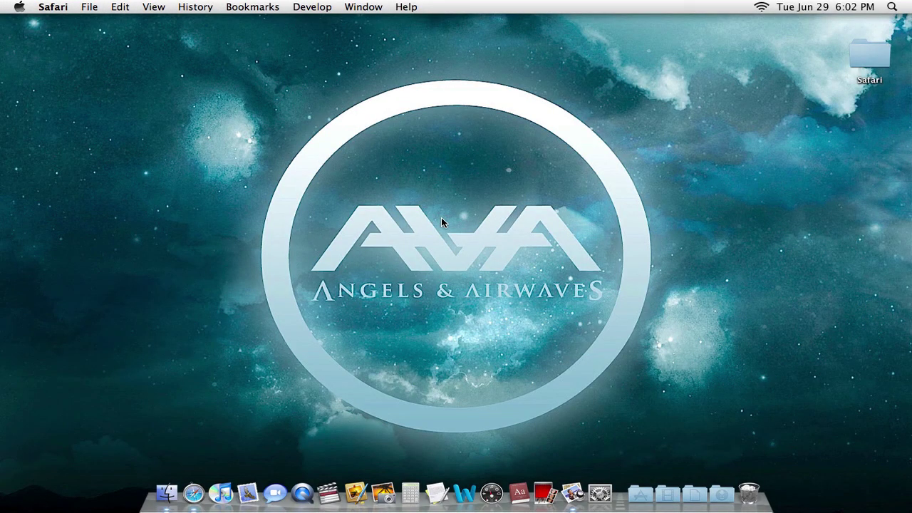